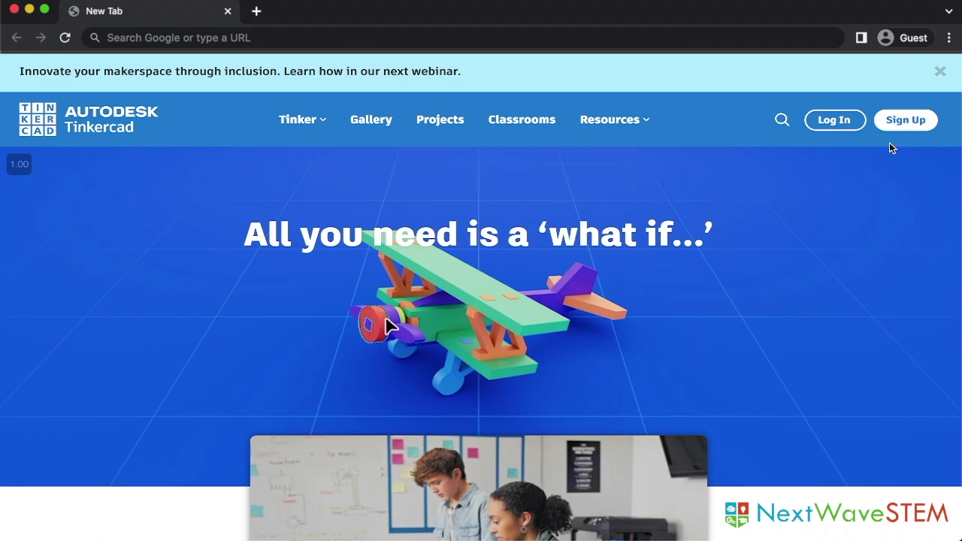
# Sign up through the Educators path, certify permission to moderate students, and agree to the terms.
pyautogui.click(906, 122)
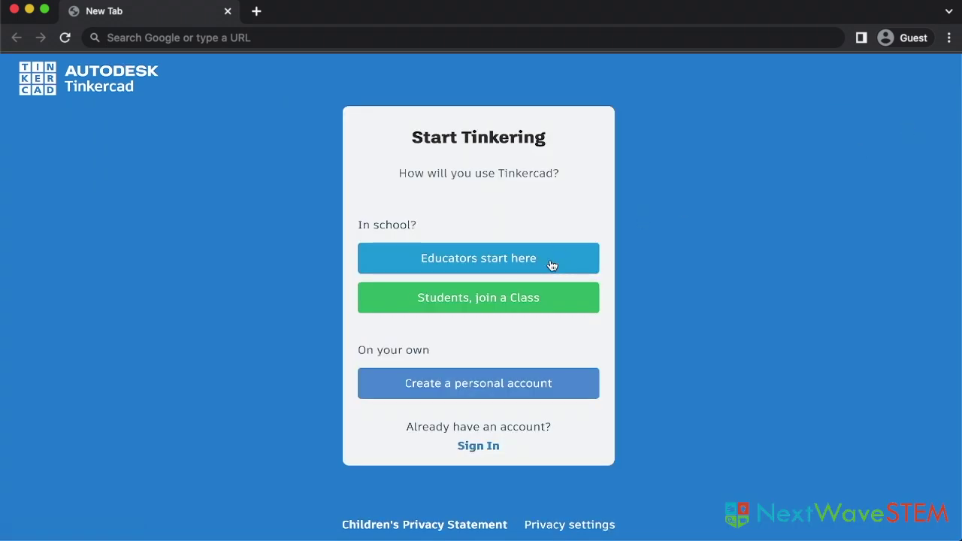
pyautogui.click(550, 263)
pyautogui.scroll(-2, 550, 263)
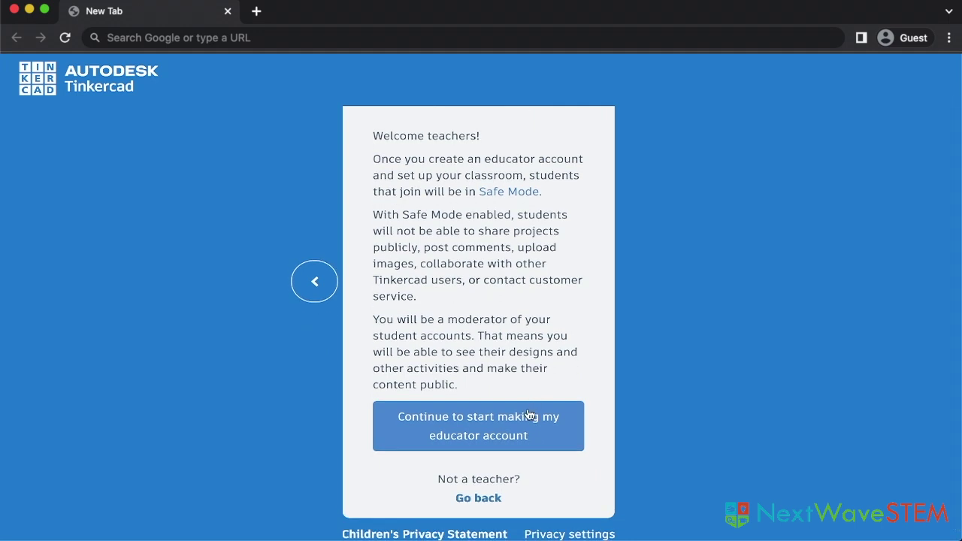
pyautogui.click(529, 415)
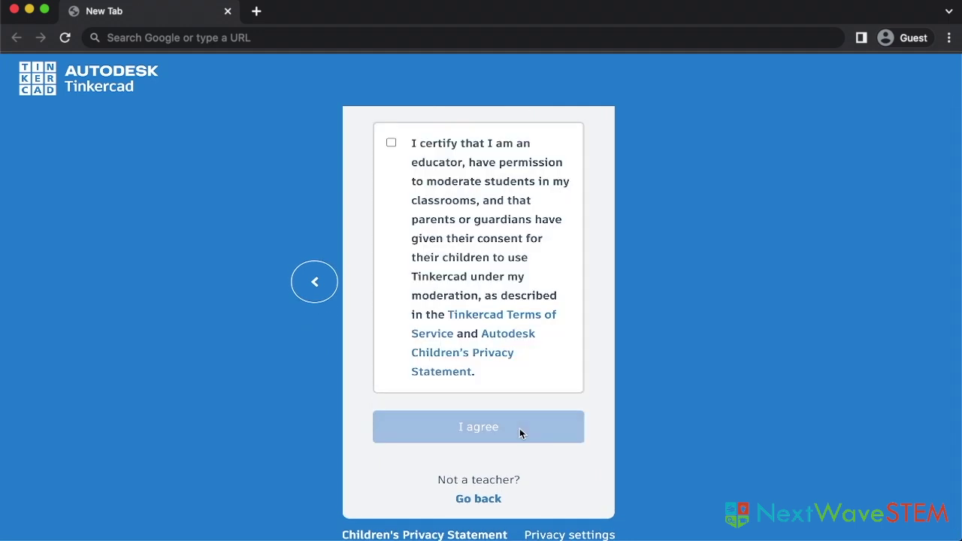
pyautogui.click(390, 143)
pyautogui.click(469, 438)
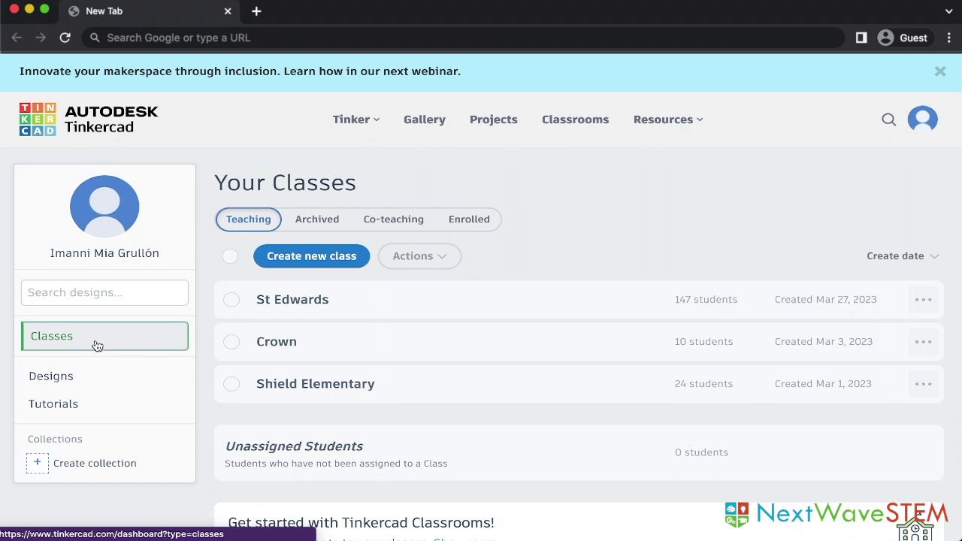
# Create class 'ABC Elementary School - 4th Grade' with grade Ages 9 - 10 | 4th grade and subject Design.
pyautogui.click(322, 257)
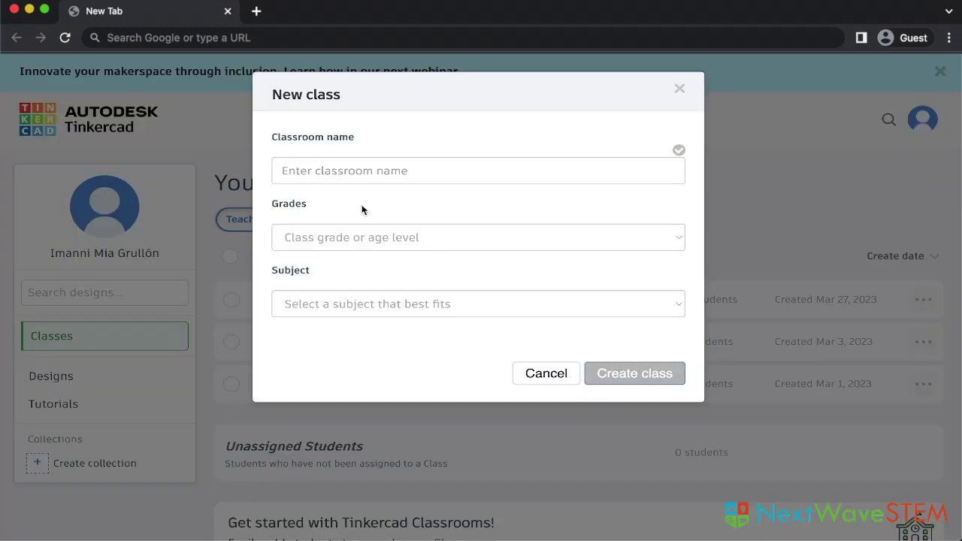
pyautogui.click(373, 171)
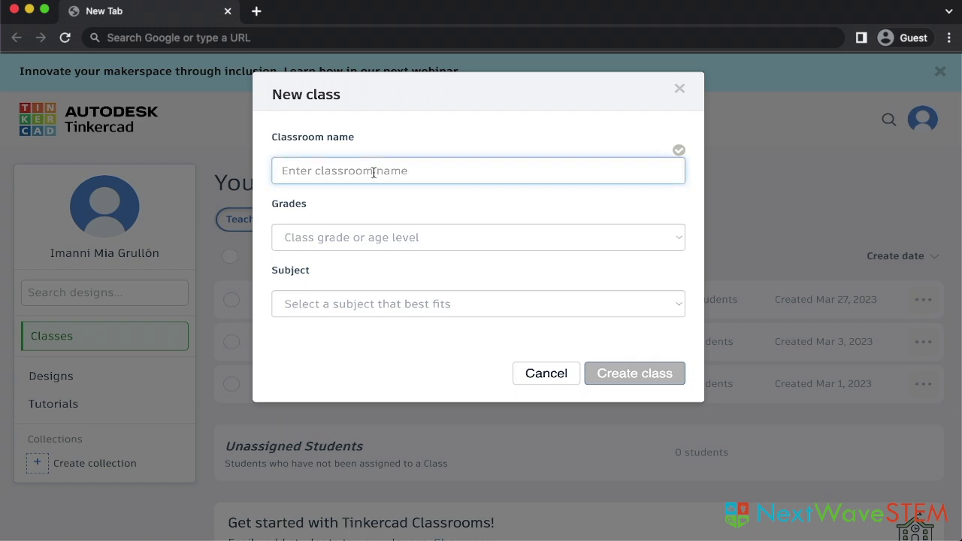
pyautogui.write('ABC Elementary School - 4th Grade')
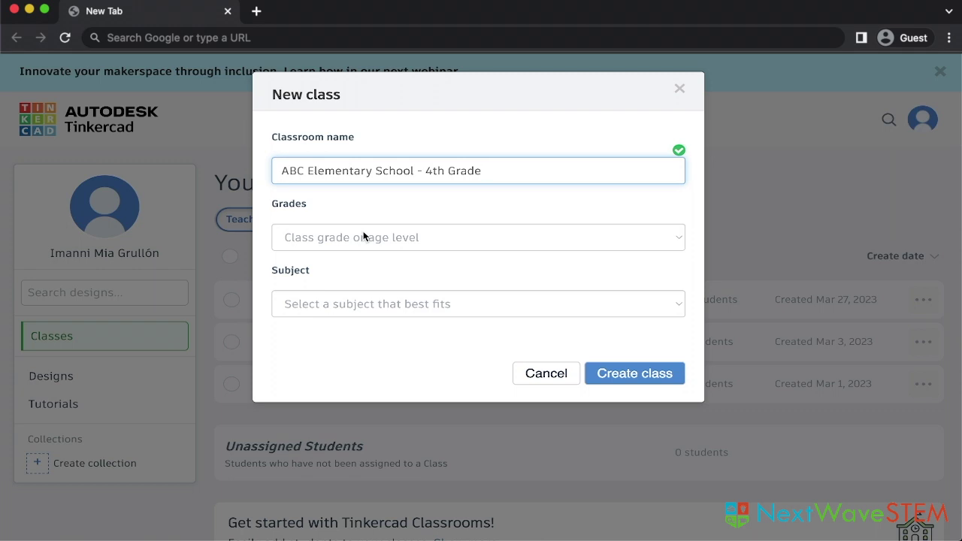
pyautogui.click(323, 237)
pyautogui.click(343, 296)
pyautogui.click(345, 308)
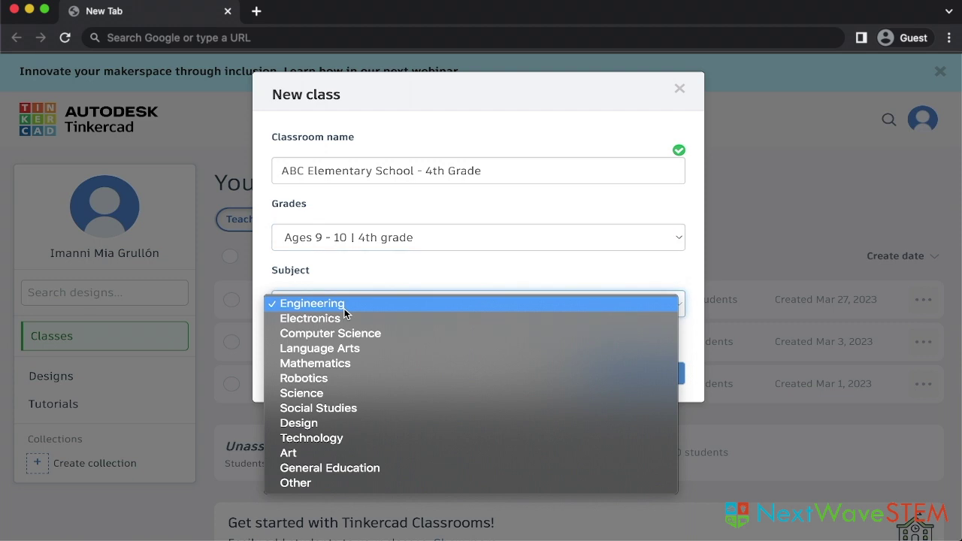
pyautogui.click(323, 425)
pyautogui.click(621, 373)
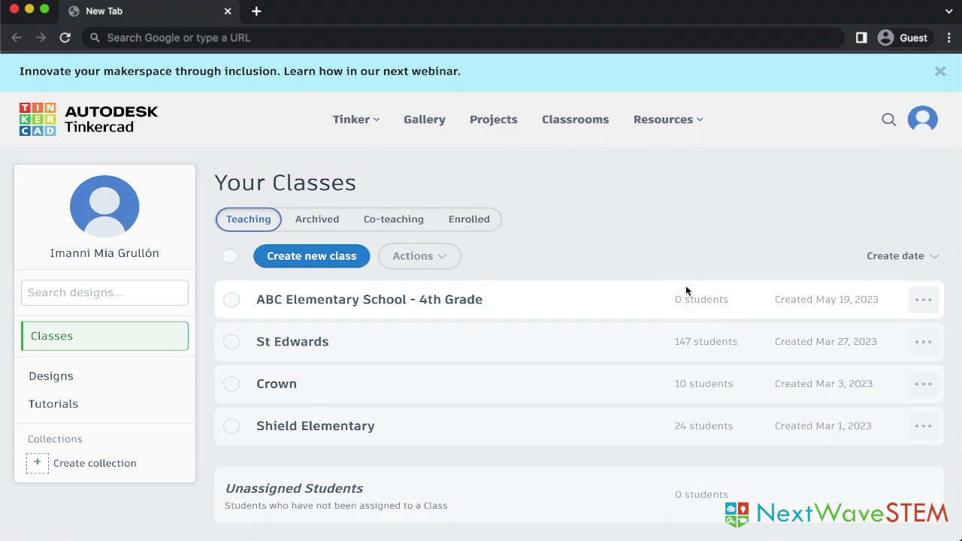
# Open the 'ABC Elementary School - 4th Grade' row from the class list.
pyautogui.click(426, 302)
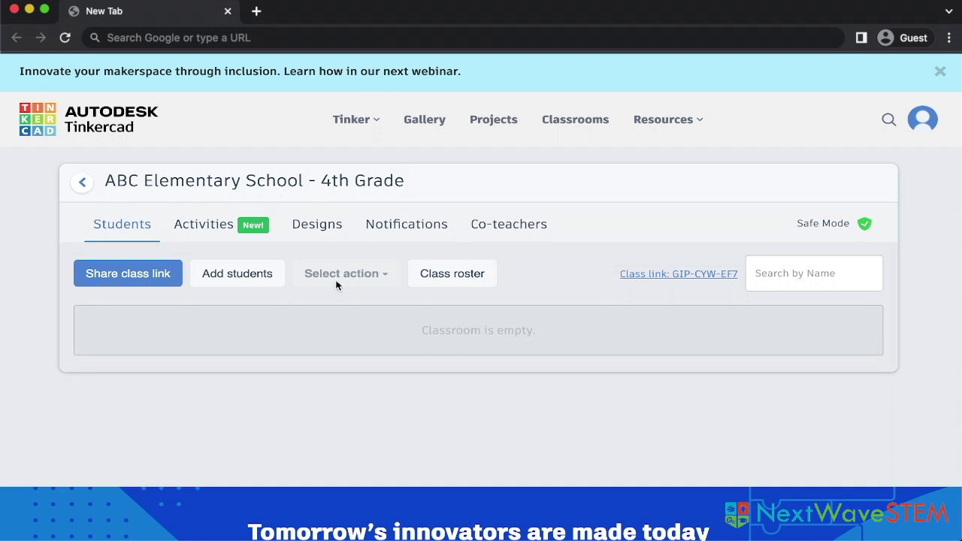
# Add a single student seat named with the student's name, save it, and return to the class.
pyautogui.click(257, 275)
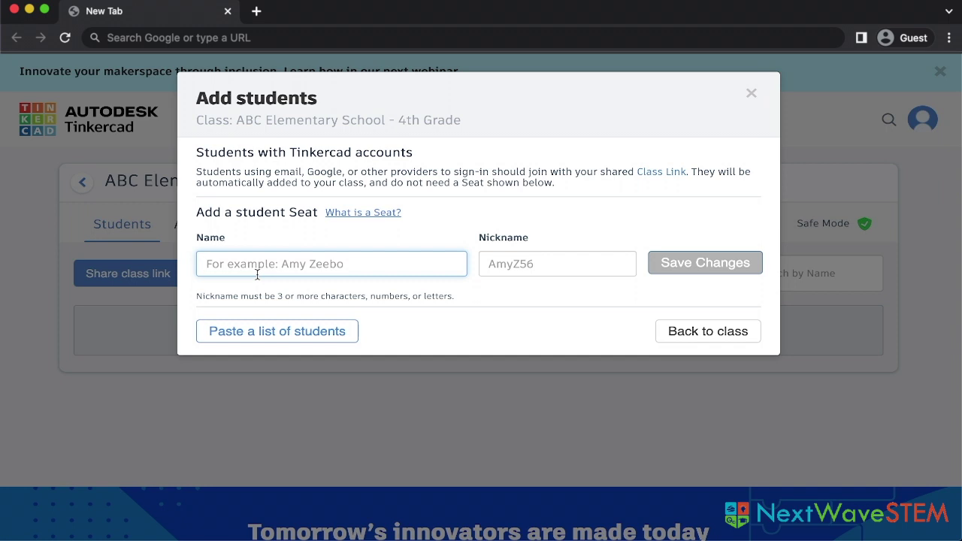
pyautogui.click(269, 331)
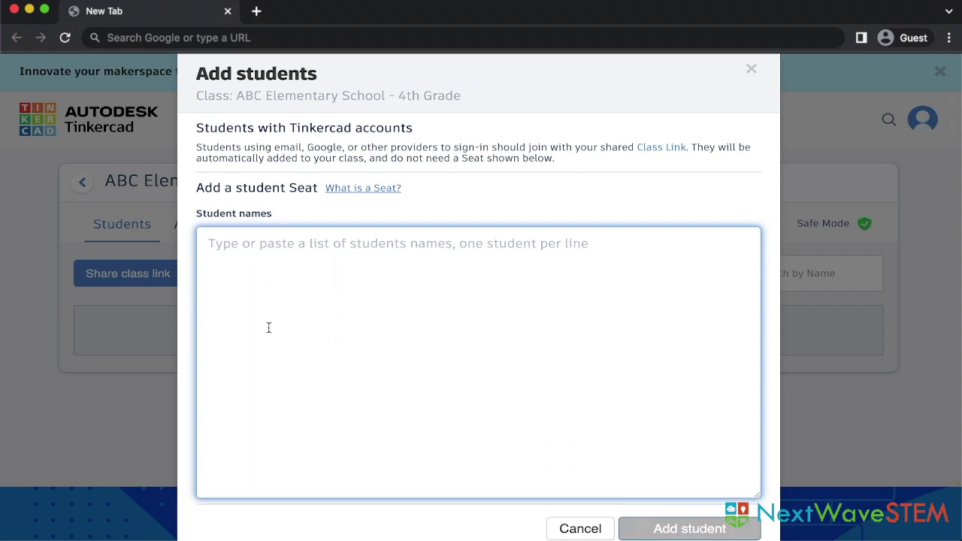
pyautogui.click(579, 494)
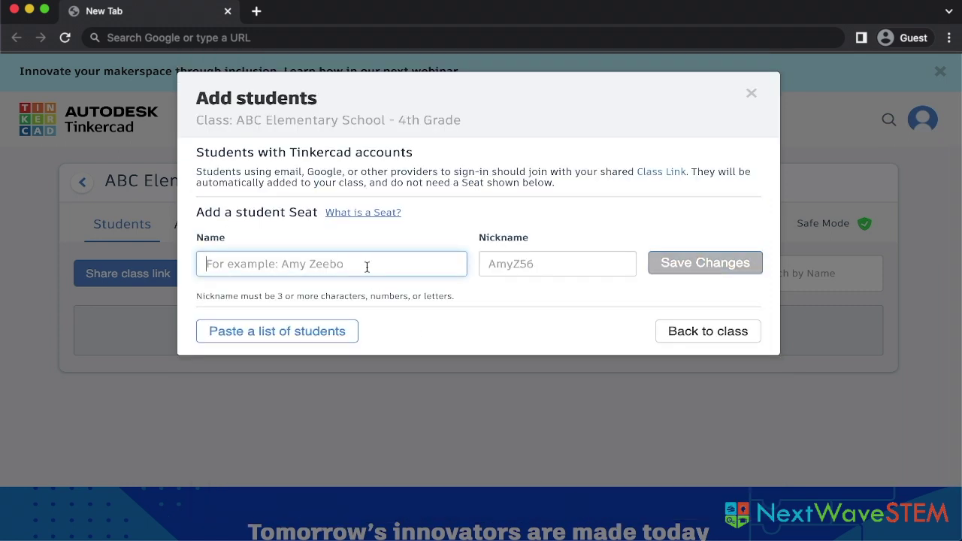
pyautogui.write('Mia')
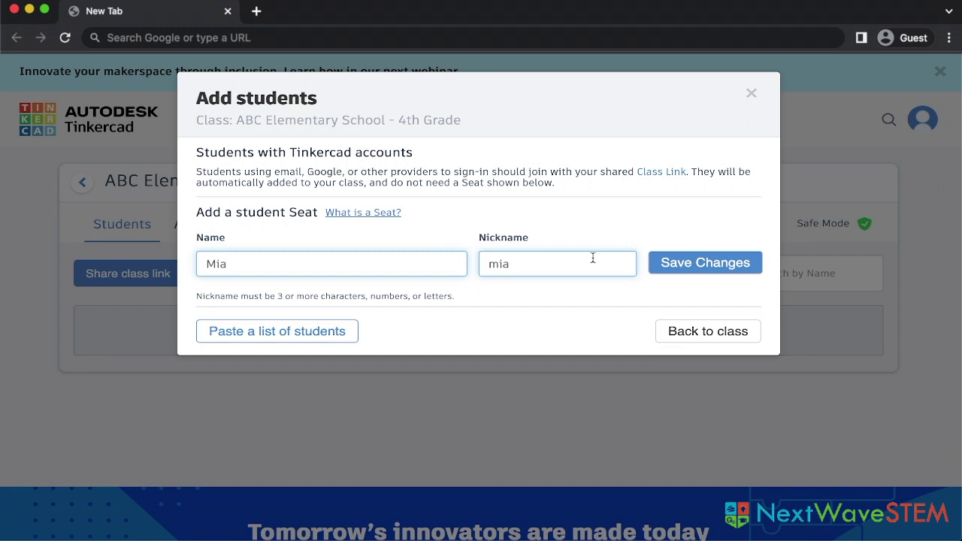
pyautogui.click(703, 265)
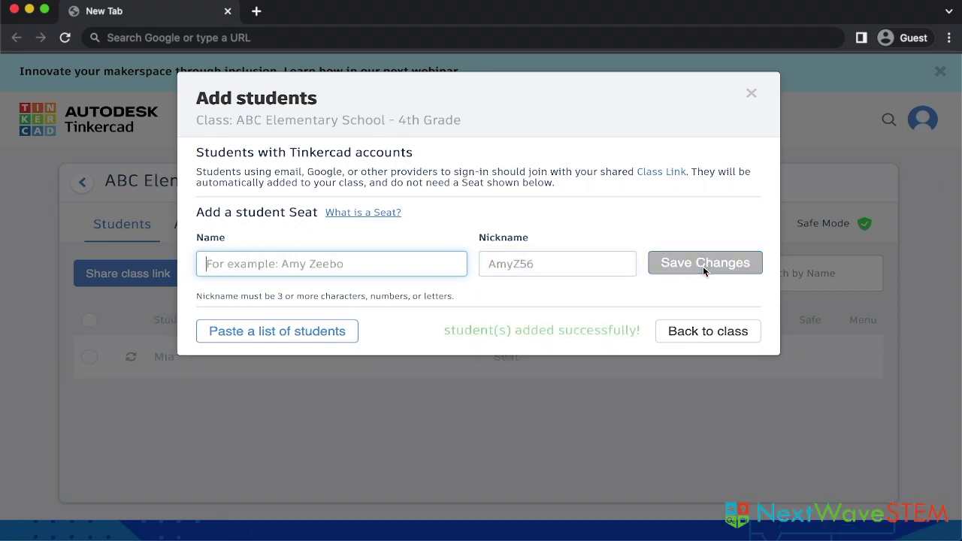
pyautogui.click(728, 332)
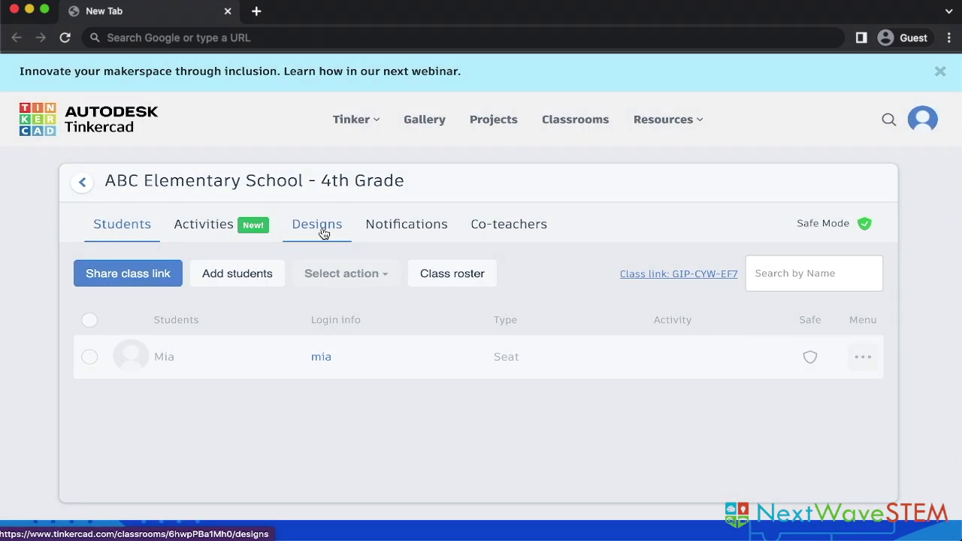
pyautogui.click(323, 233)
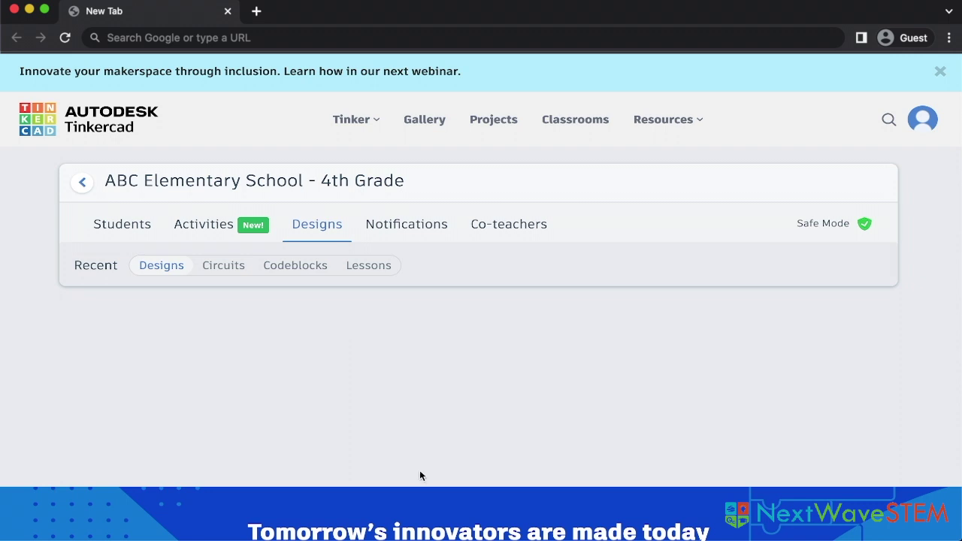
# View the class's Co-teachers page.
pyautogui.click(496, 229)
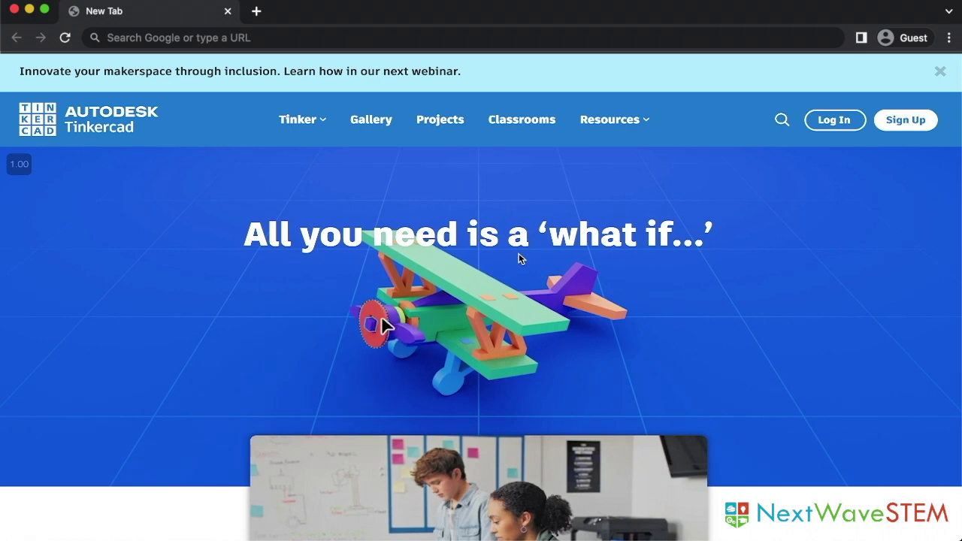
# Log in as a student by pasting the shared class code and going to the class.
pyautogui.click(829, 123)
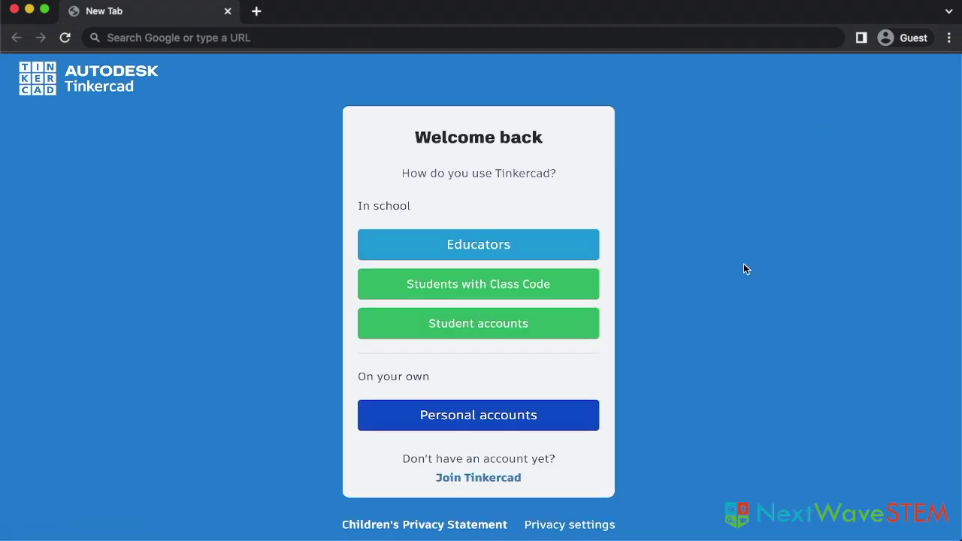
pyautogui.click(587, 286)
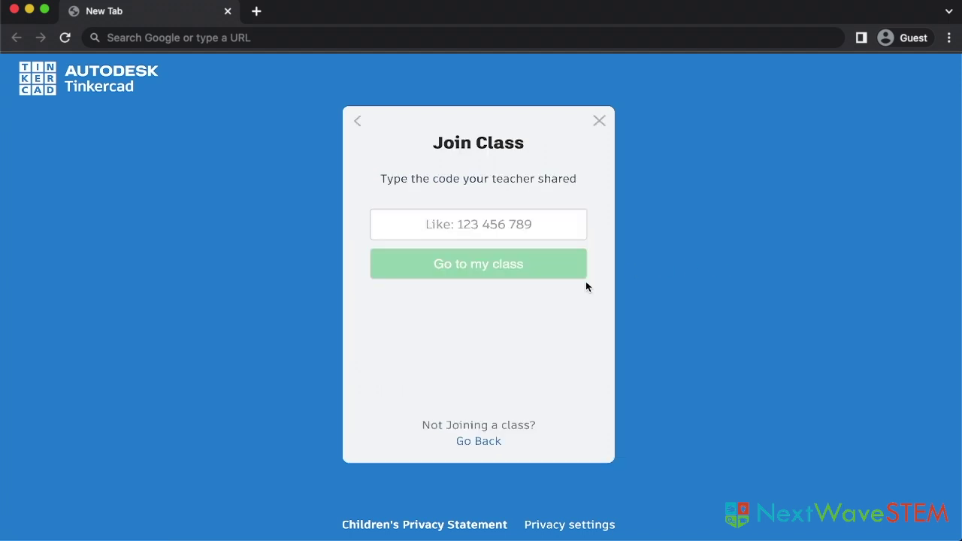
pyautogui.click(452, 233)
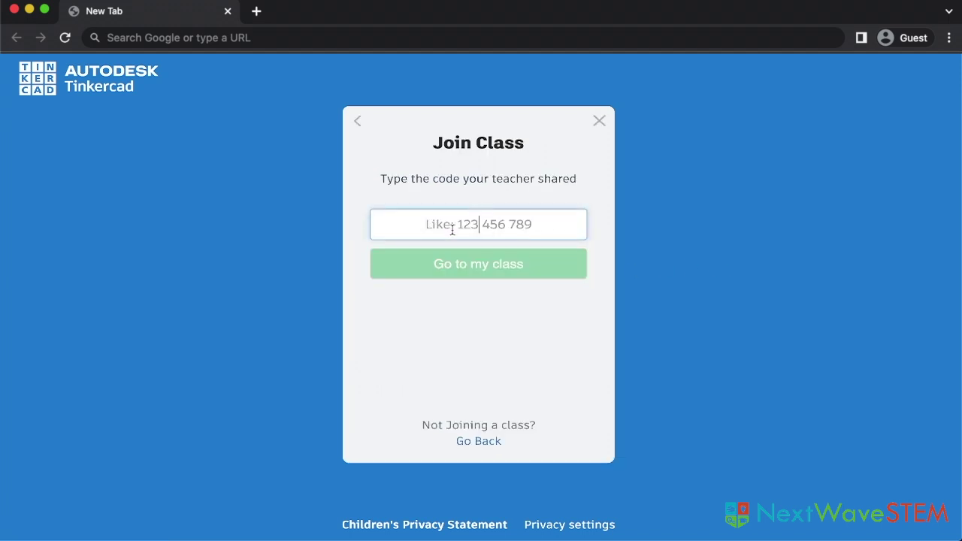
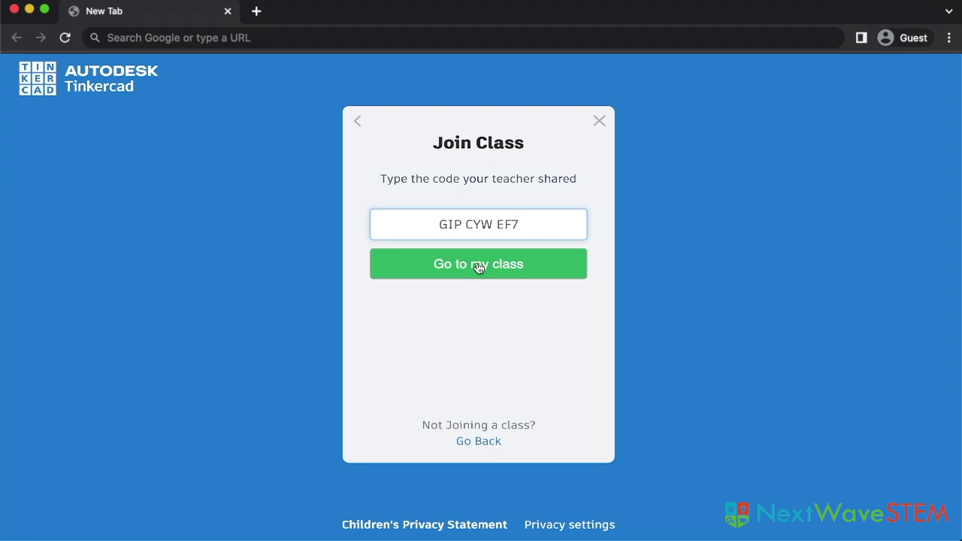
pyautogui.click(479, 265)
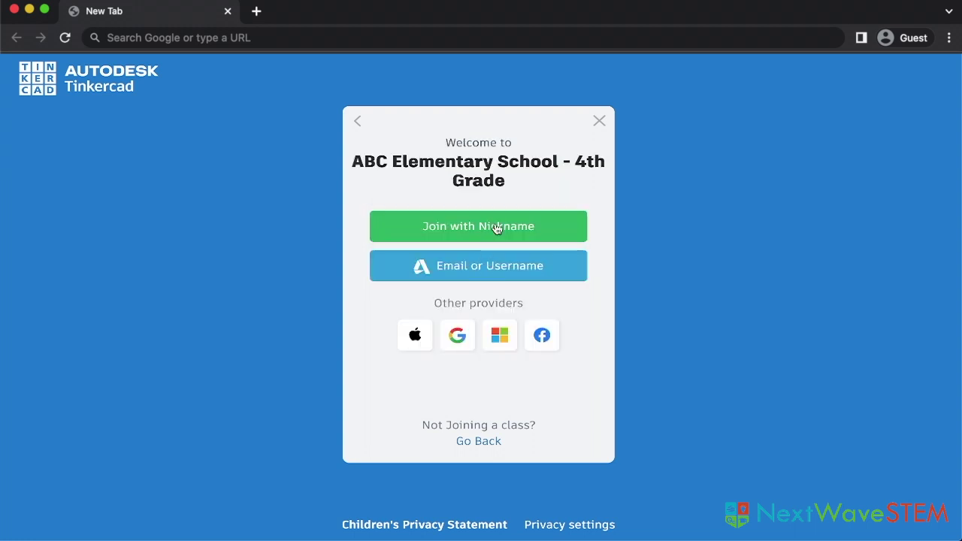
# Join the class using the student's nickname and sign in.
pyautogui.click(494, 227)
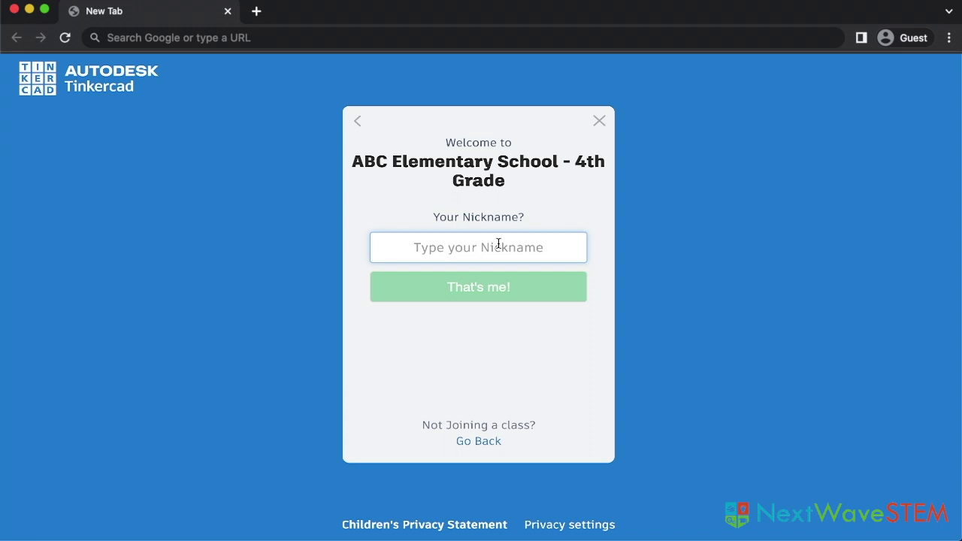
pyautogui.write('mia')
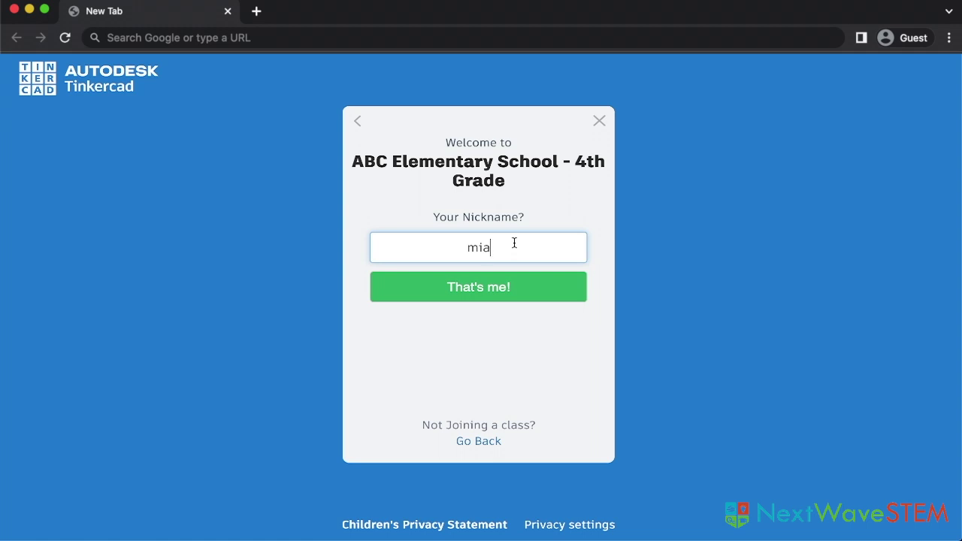
pyautogui.click(498, 290)
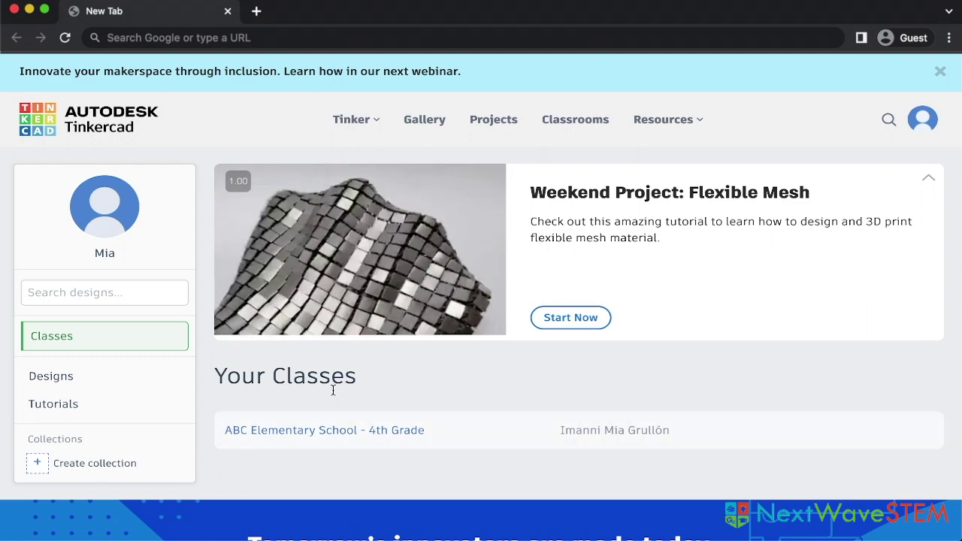
# Return to Classes, check the Enrolled tab, and bring up the Join a Class form.
pyautogui.click(147, 337)
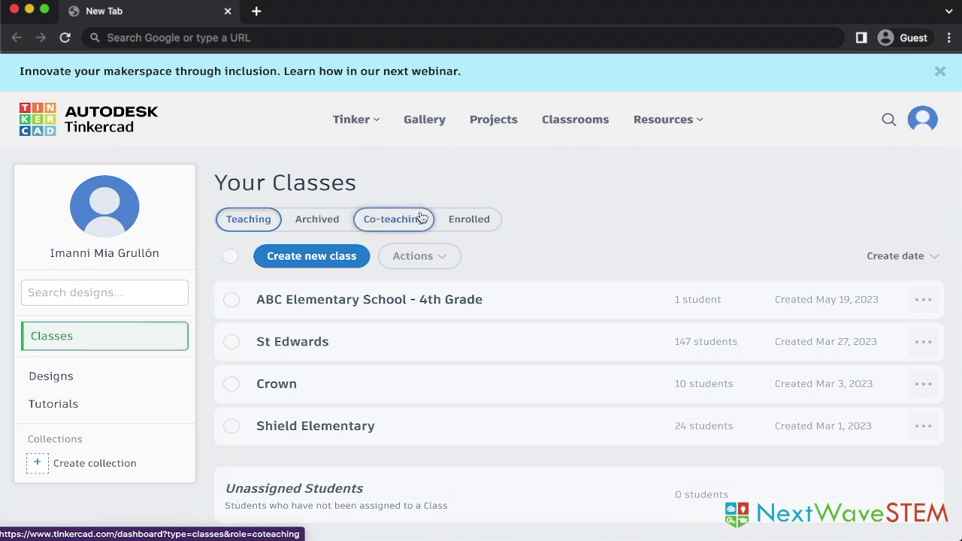
pyautogui.click(454, 220)
pyautogui.click(274, 259)
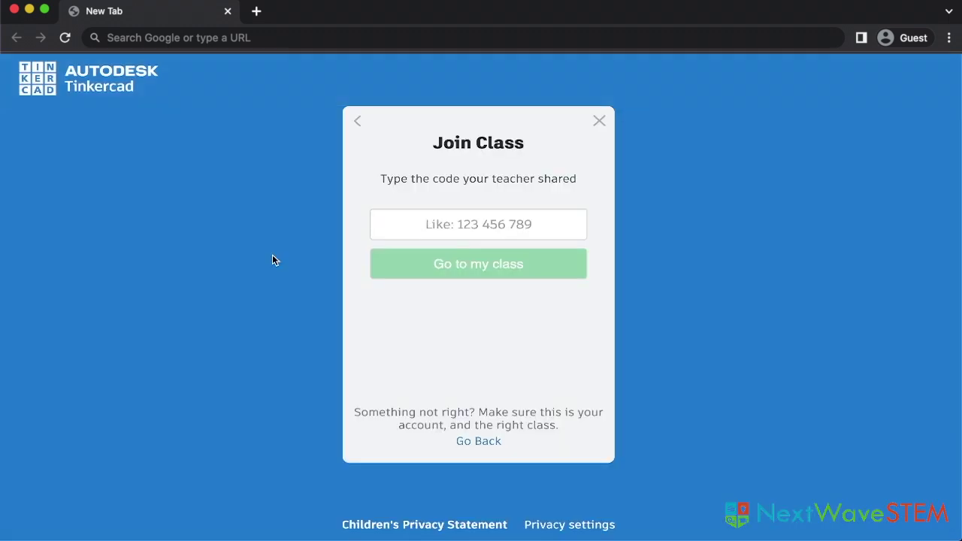